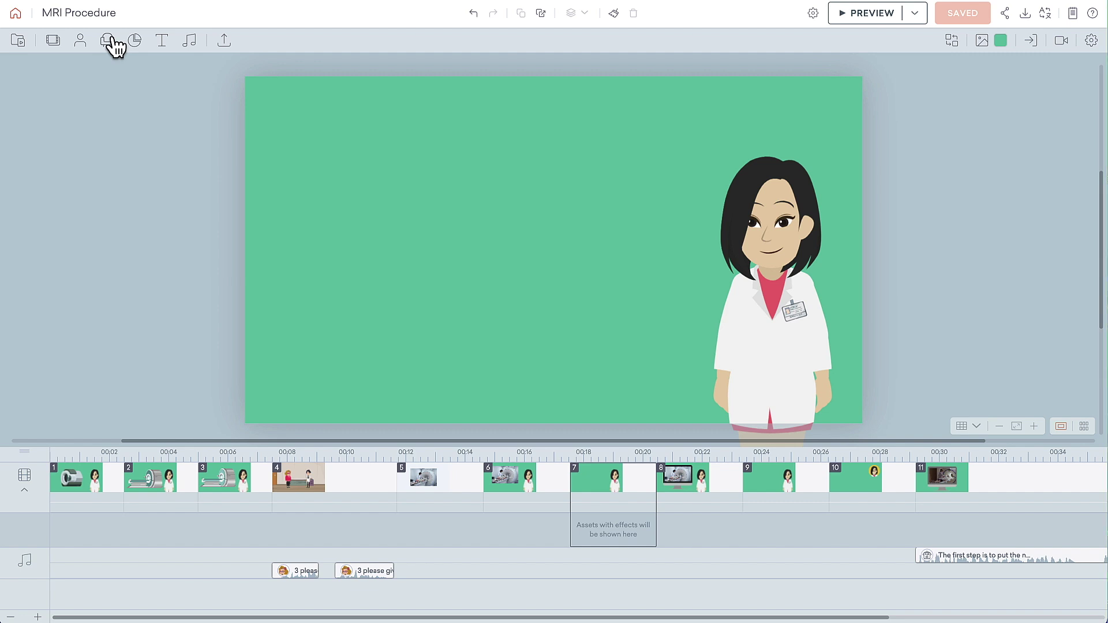
Search props for 'computer mask' and place the Monitor prop left of the doctor.
left_click(110, 40)
left_click(93, 69)
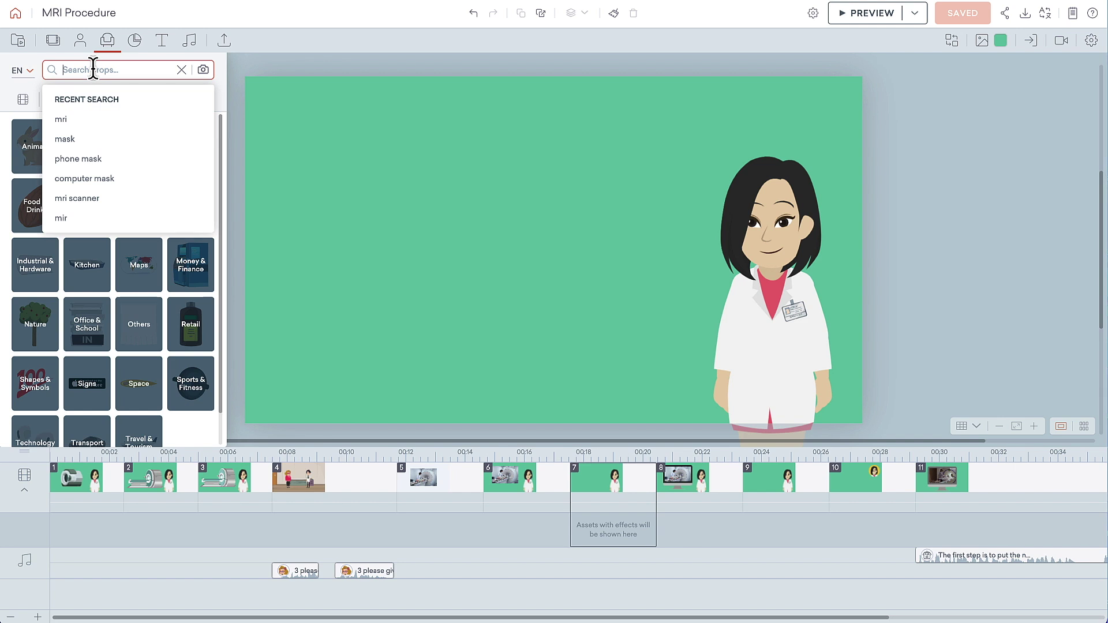
type("computer mask")
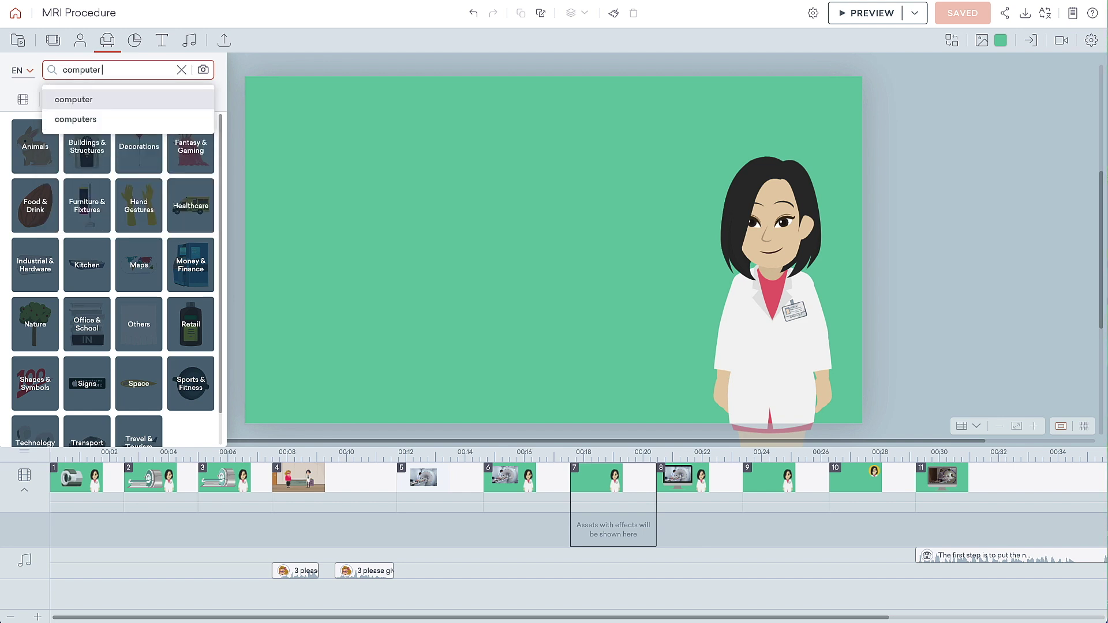
key("Return")
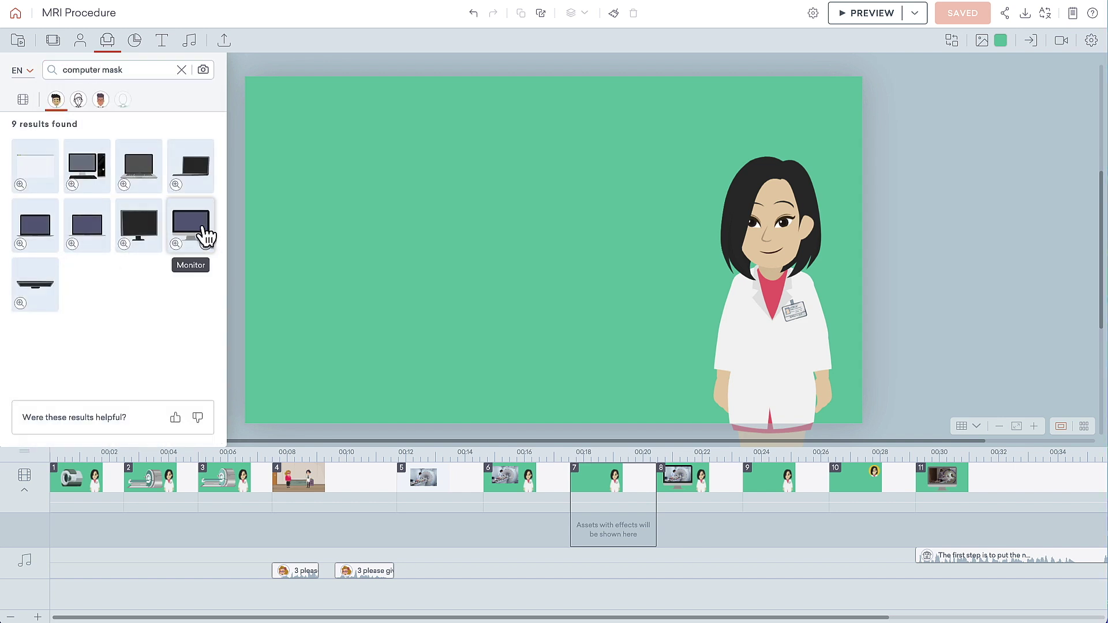
left_click_drag(205, 234, 483, 284)
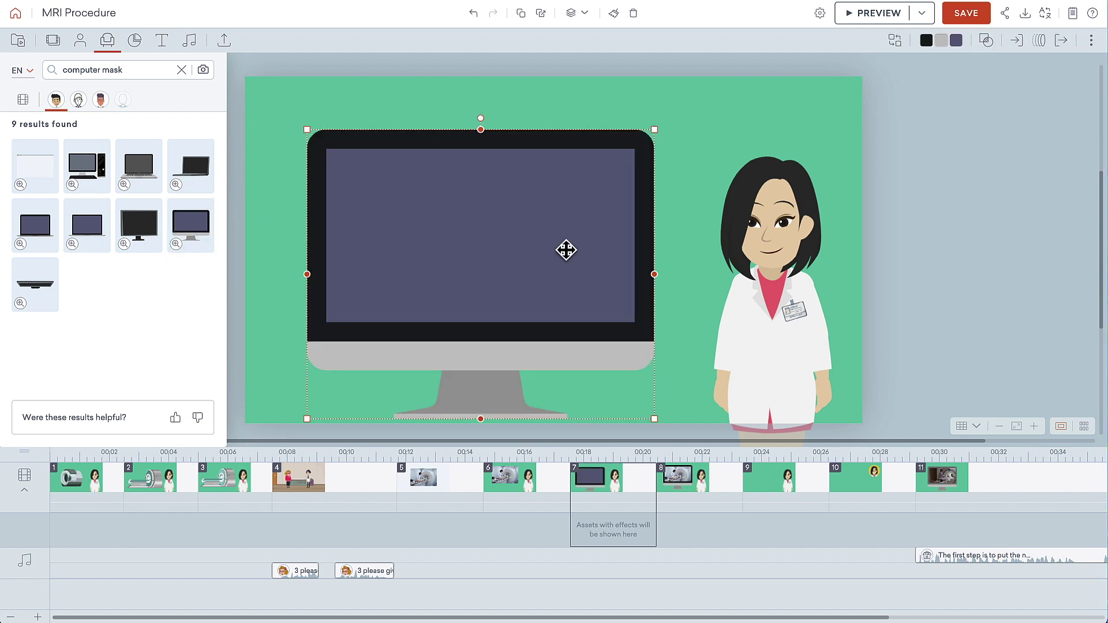
left_click(987, 40)
Mask the imported MRI photo into the monitor screen, enlarging it and shifting it down.
left_click(994, 88)
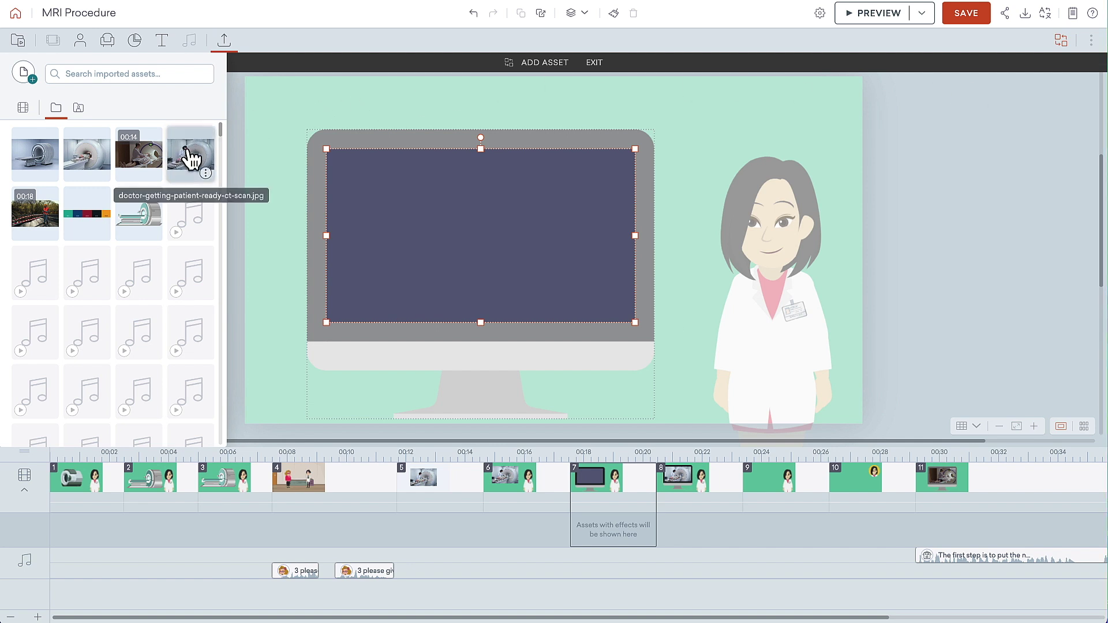
left_click_drag(191, 155, 733, 404)
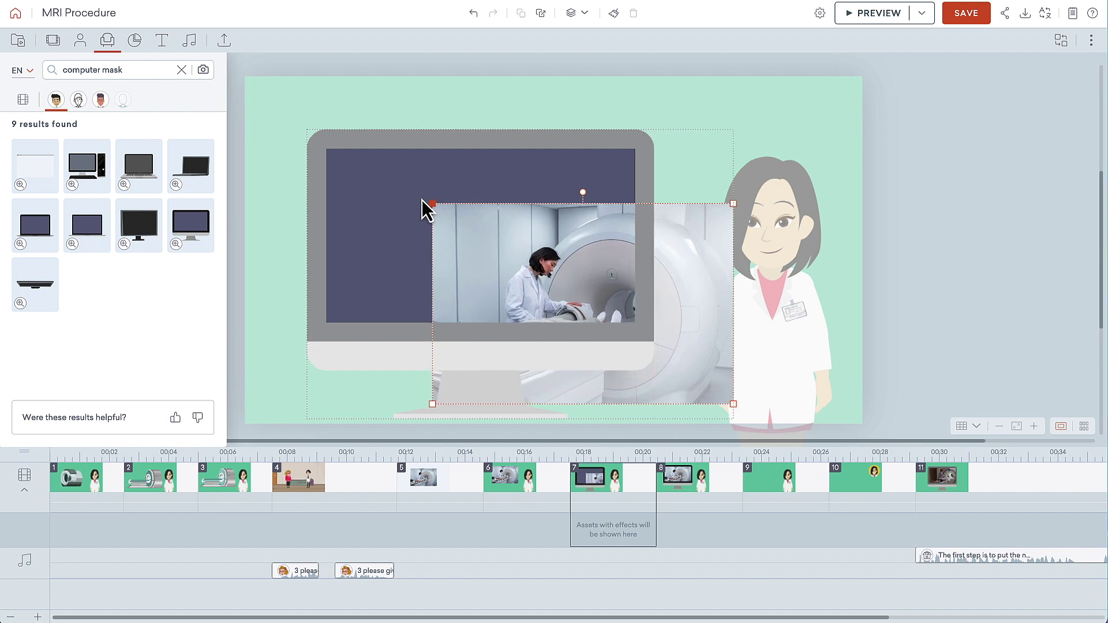
left_click_drag(422, 199, 247, 136)
left_click_drag(681, 219, 688, 260)
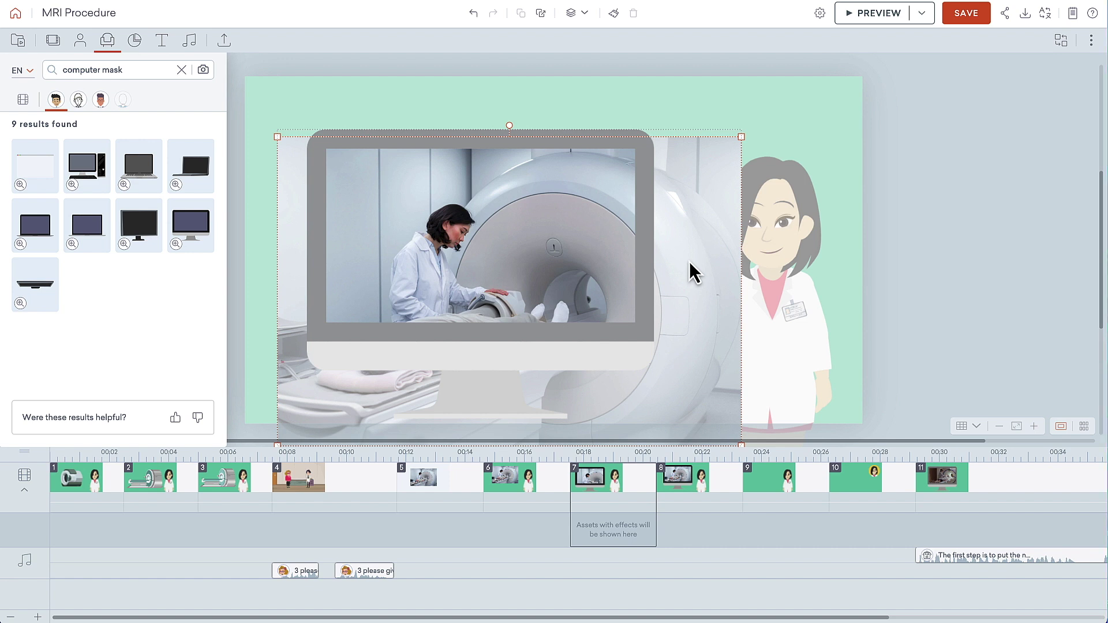
left_click(781, 253)
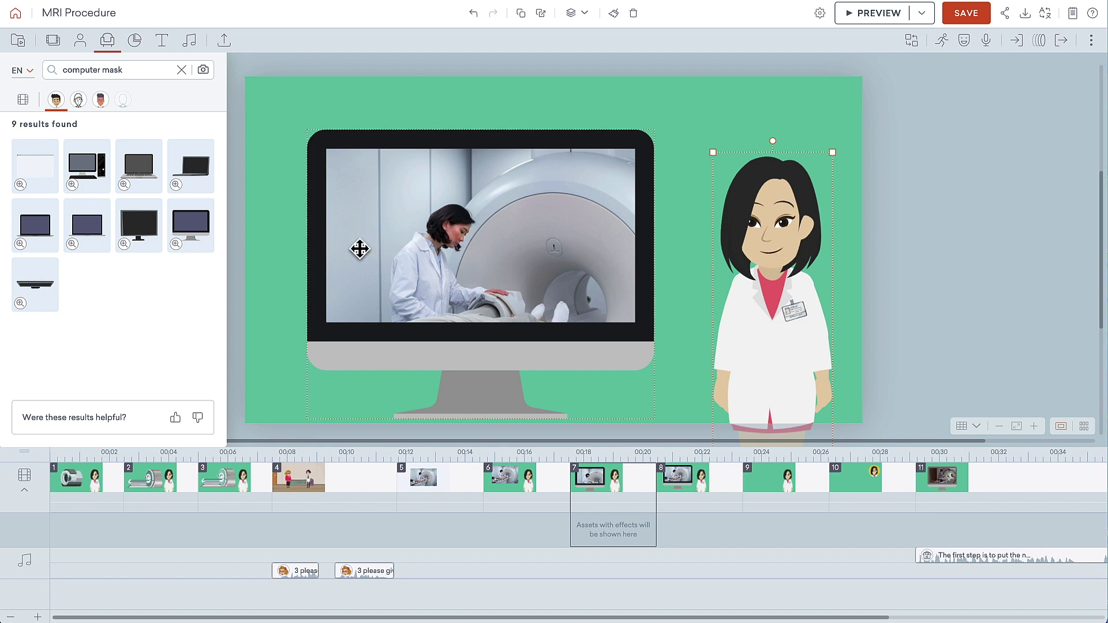
In the monitor's mask, shrink the MRI photo and move it right to show the patient.
right_click(431, 248)
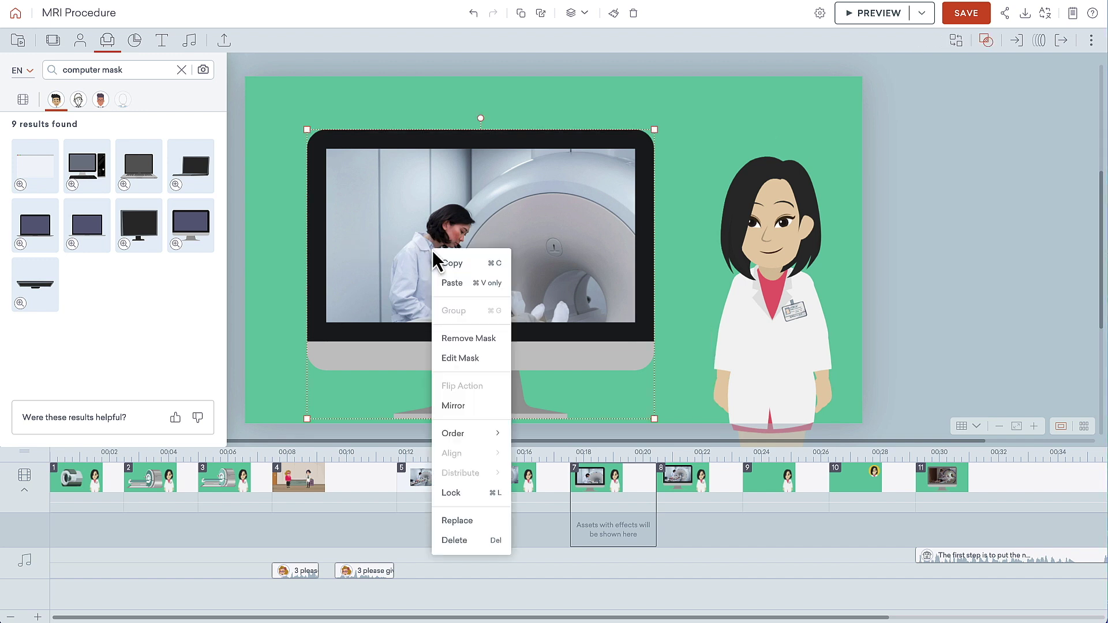
left_click(458, 359)
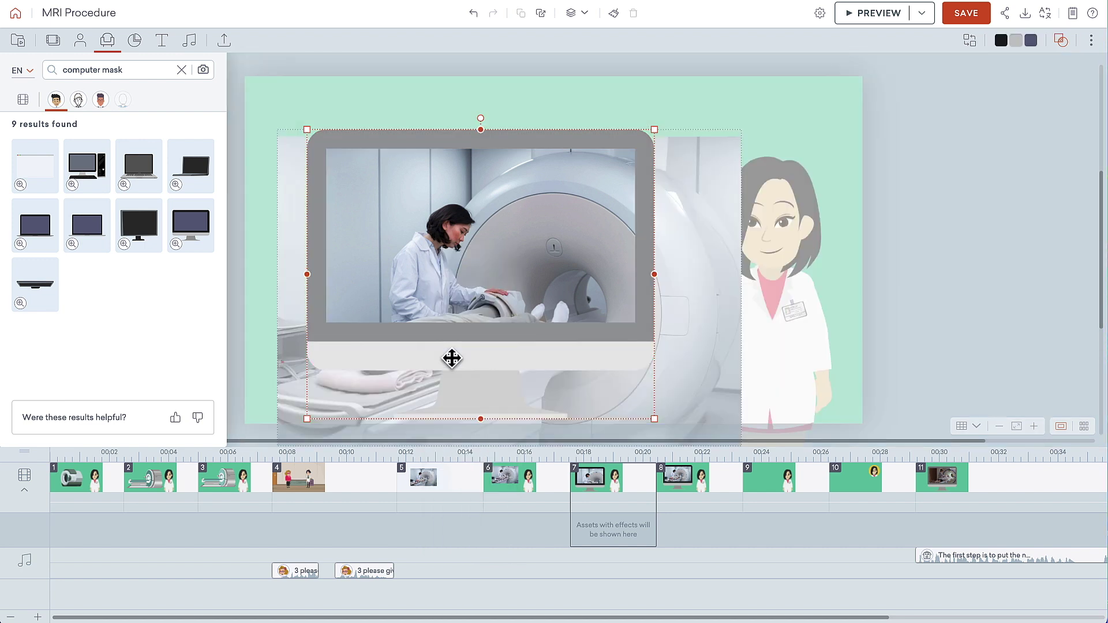
left_click(688, 261)
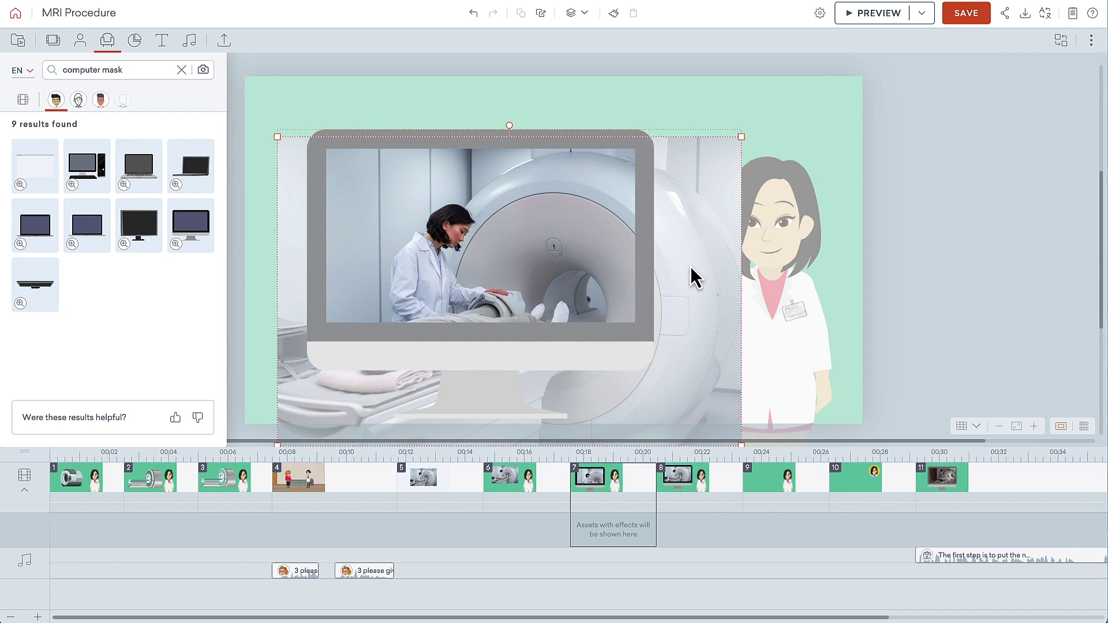
left_click_drag(740, 444, 618, 366)
left_click_drag(507, 261, 553, 263)
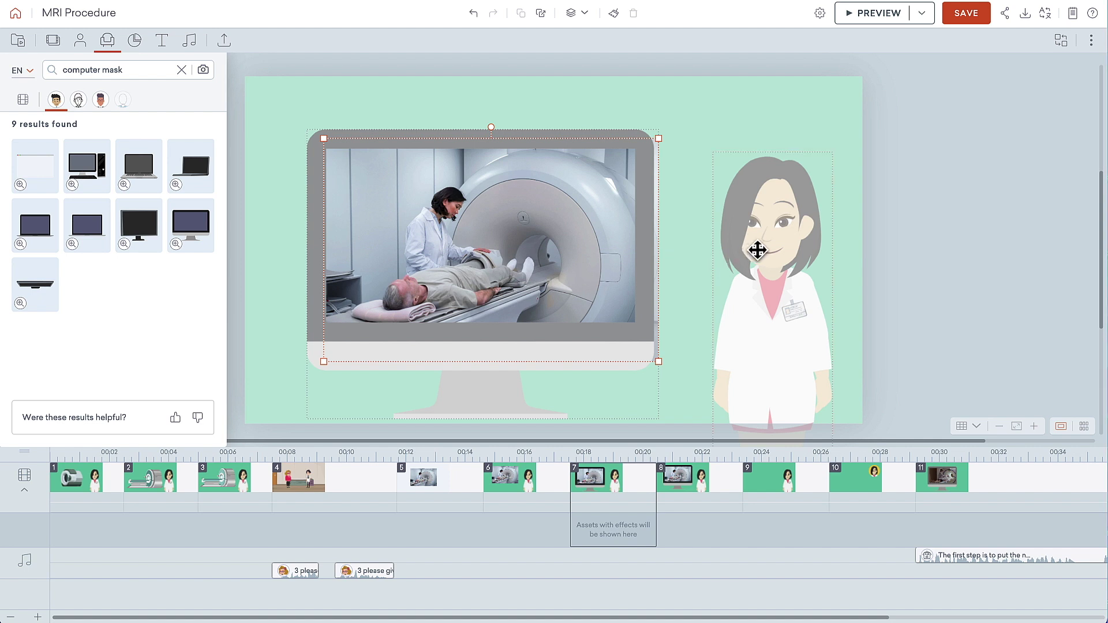
left_click(849, 289)
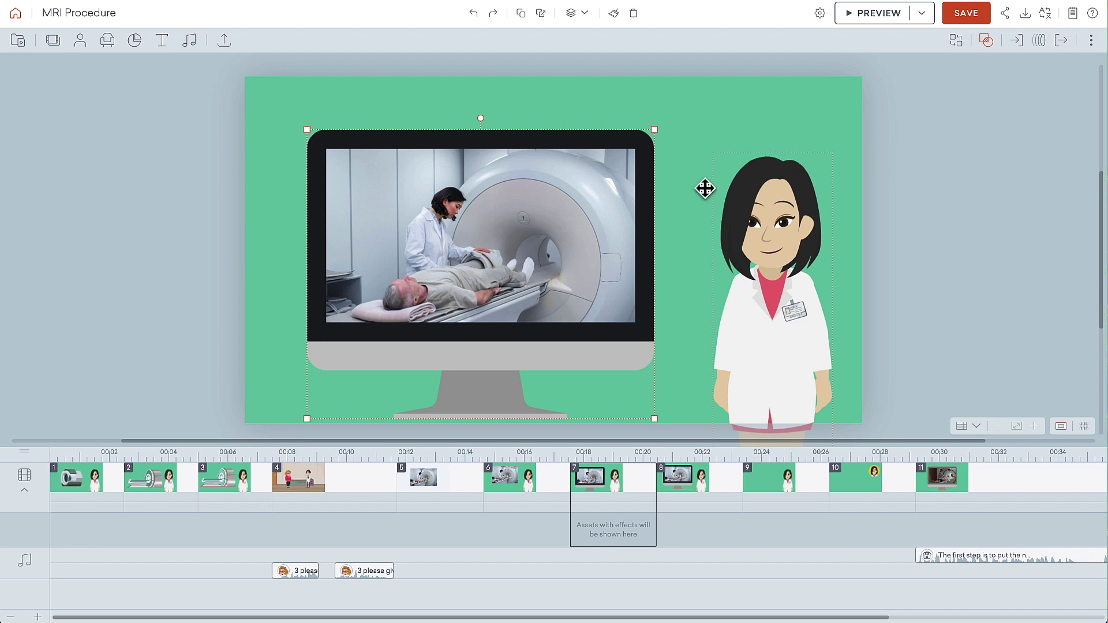
Recolour the monitor's black frame gray from the Business Friendly palette.
right_click(641, 201)
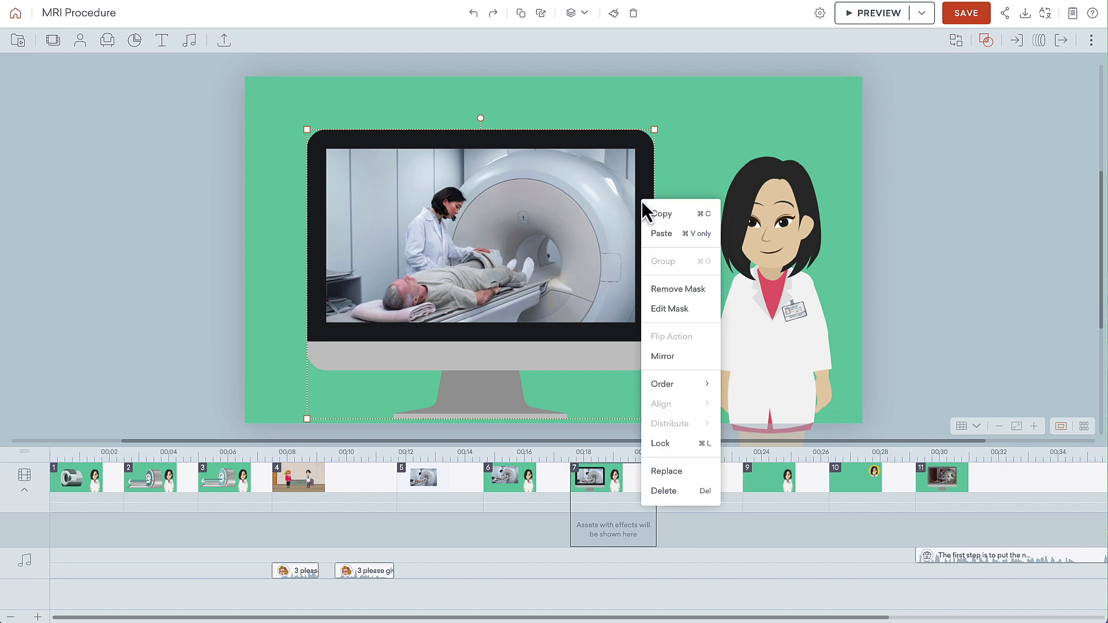
left_click(673, 310)
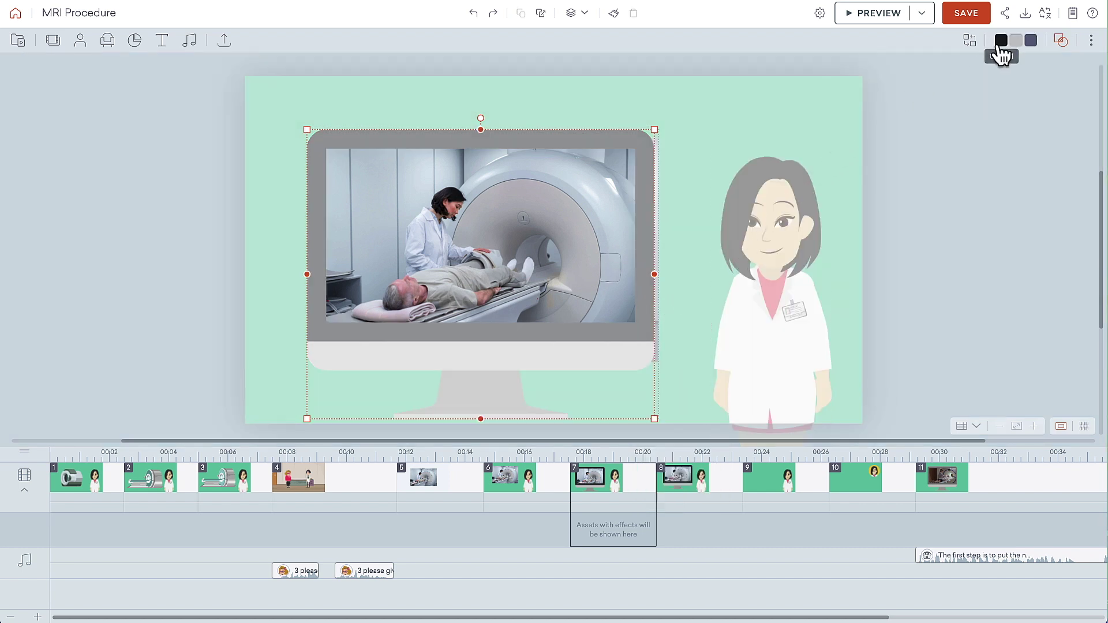
left_click(1002, 42)
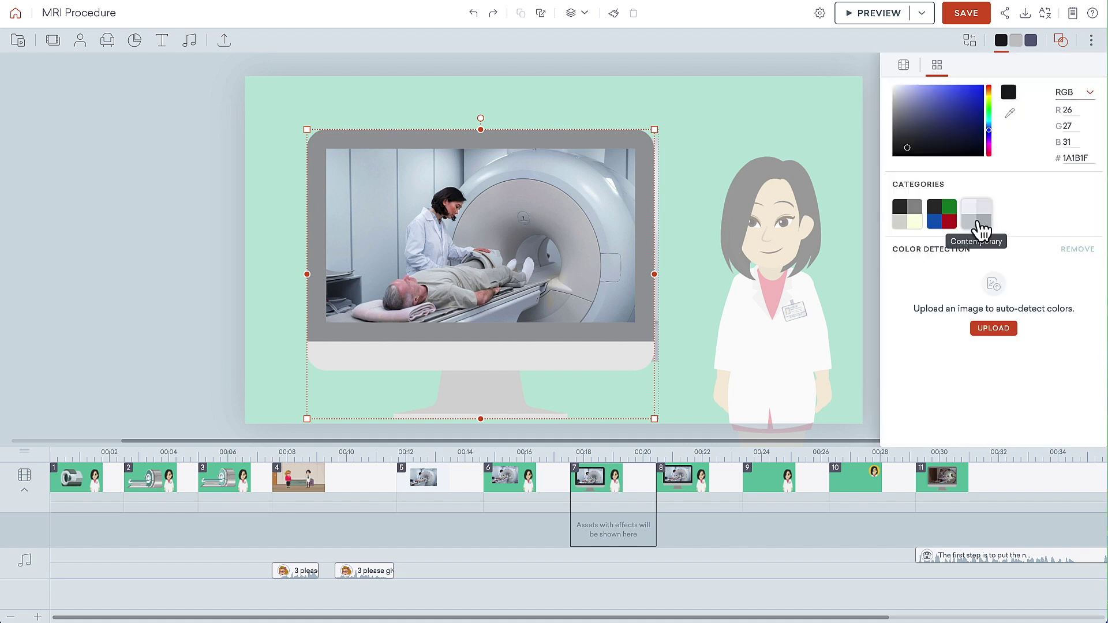
left_click(908, 227)
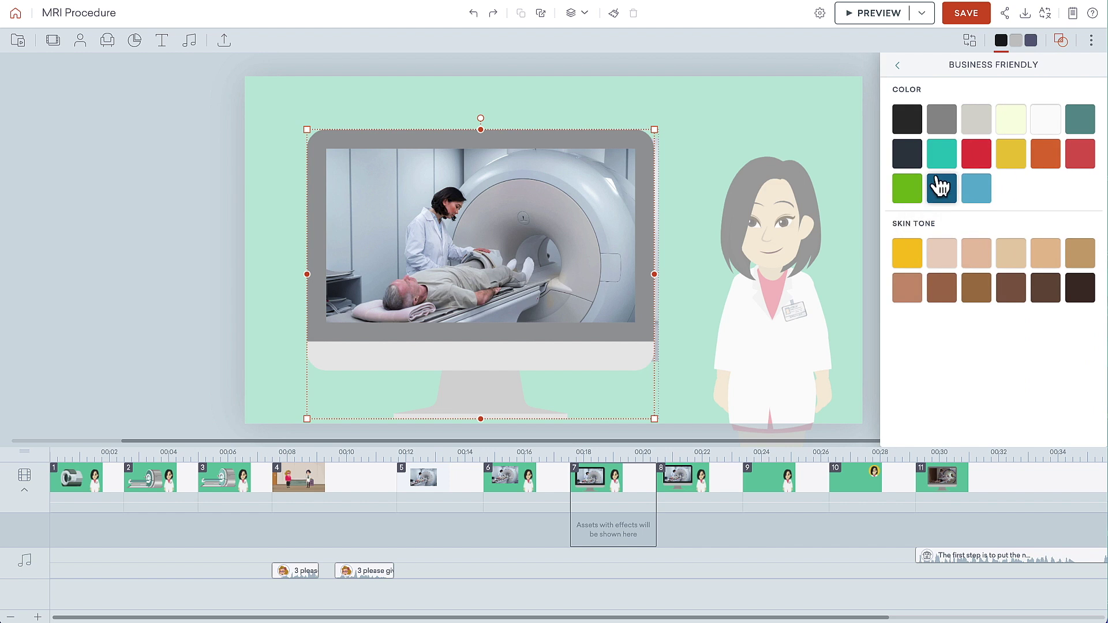
left_click(941, 118)
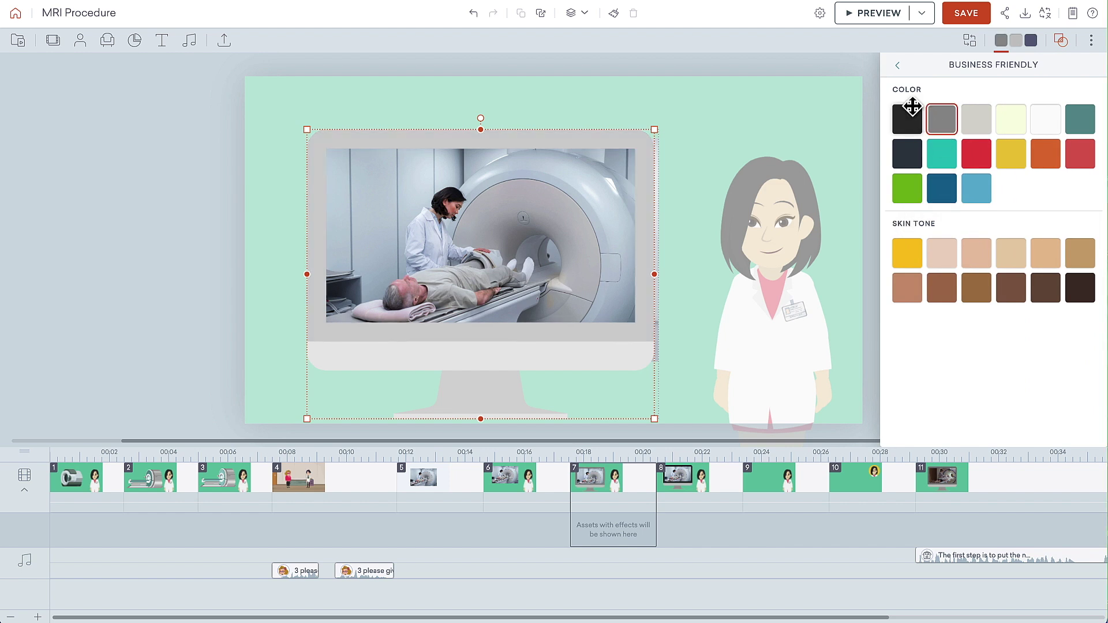
left_click(790, 96)
left_click(936, 189)
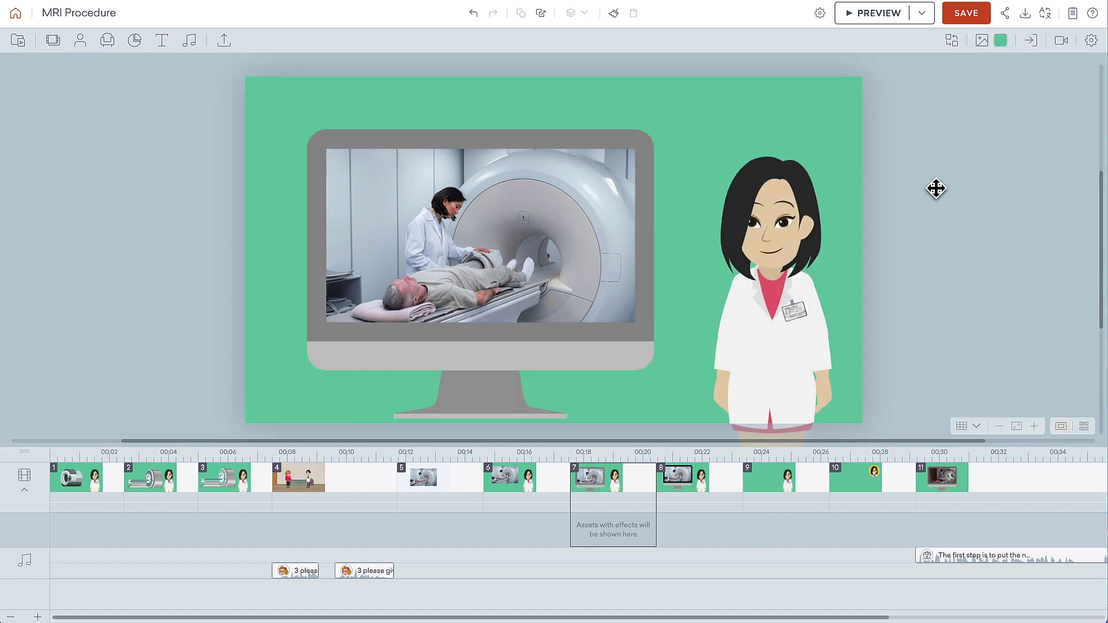
Search the props library for 'mask' by removing 'phone' from the recent search.
left_click(108, 40)
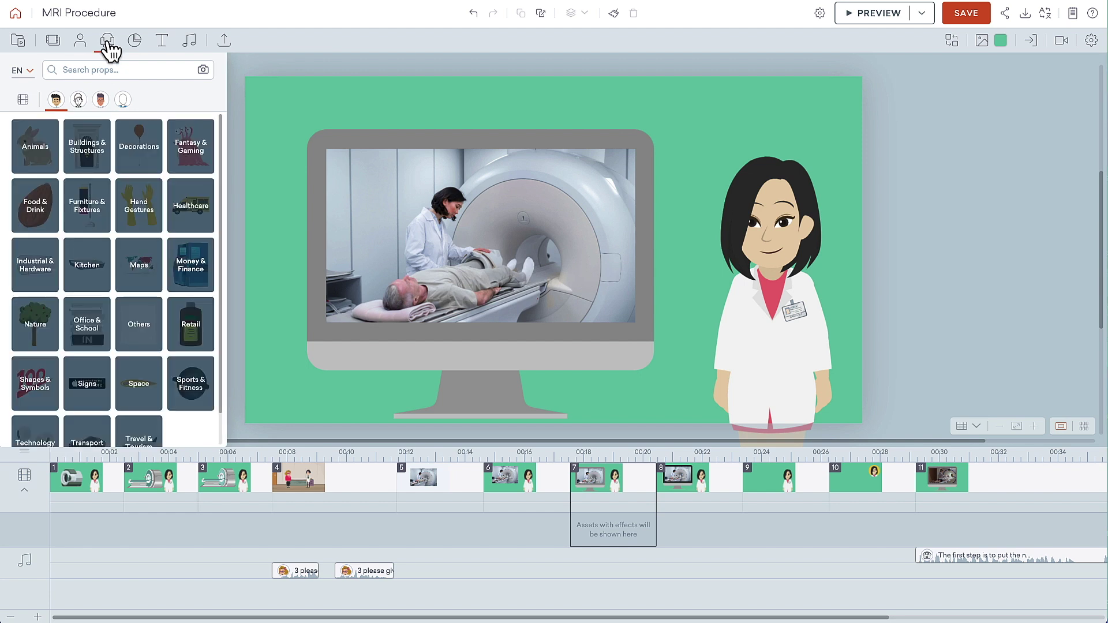
left_click(104, 70)
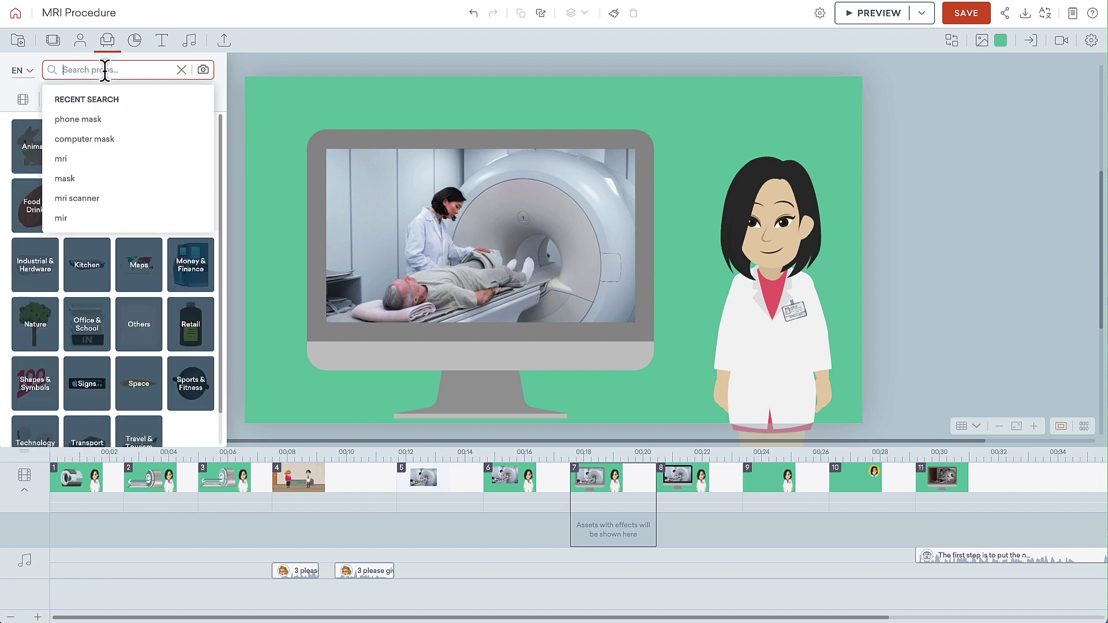
left_click(78, 119)
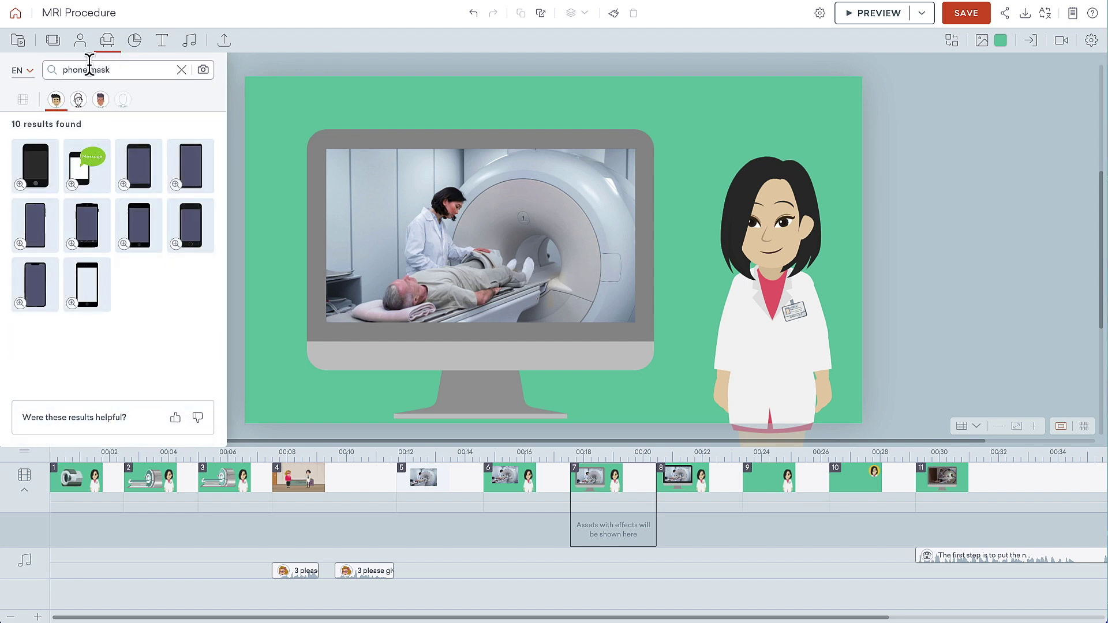
left_click(90, 68)
left_click(89, 68)
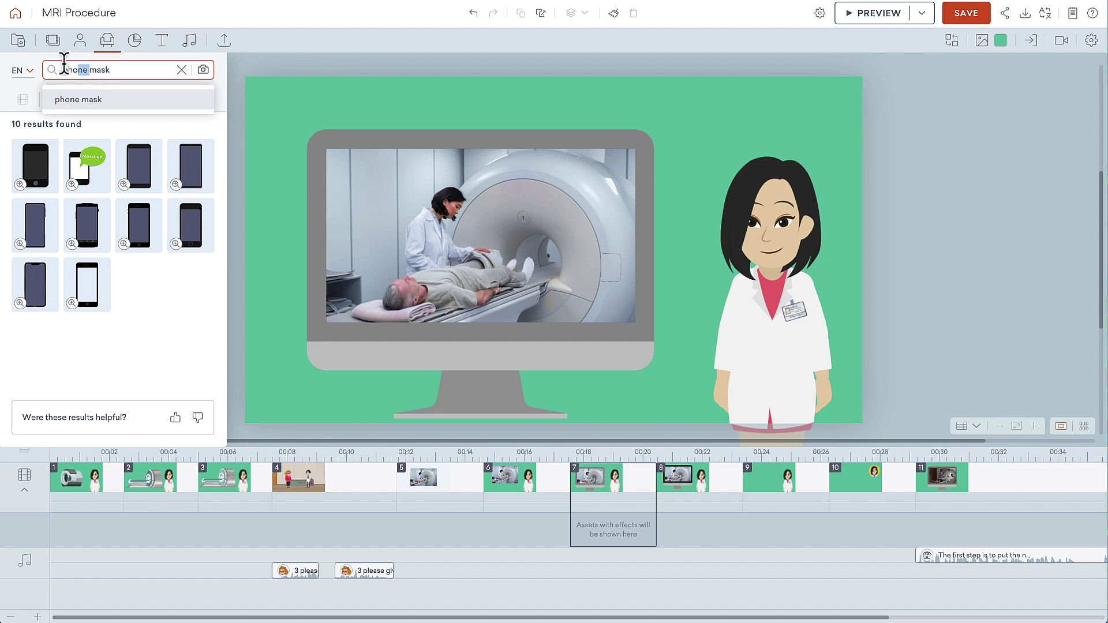
left_click_drag(64, 60, 21, 47)
key("BackSpace")
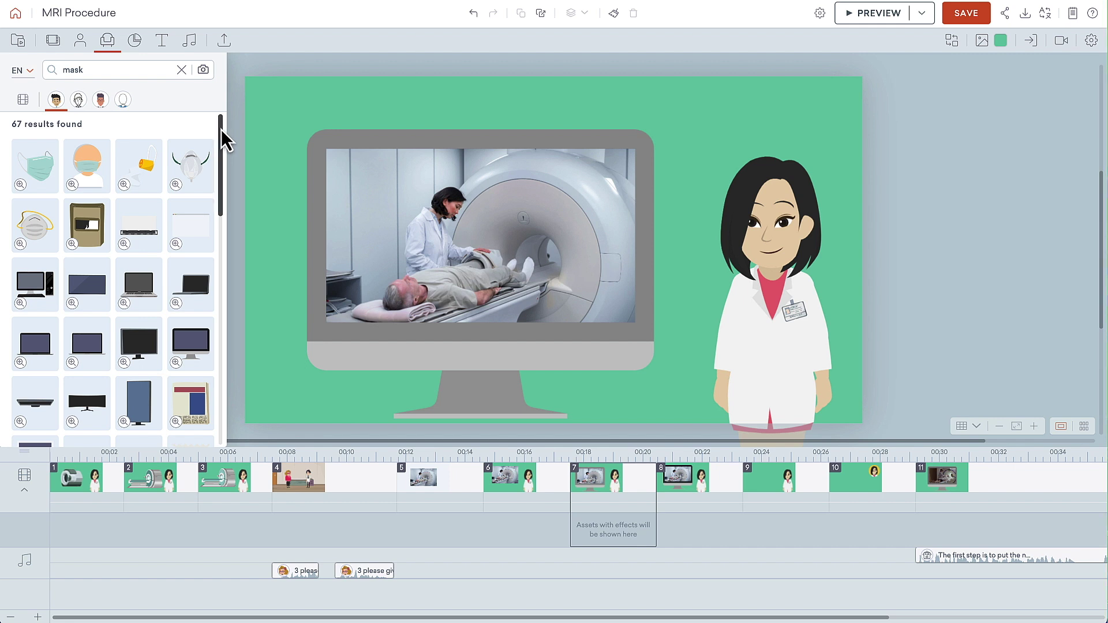
Browse the 'mask' results, switching to a different art style filter.
left_click_drag(222, 141, 223, 227)
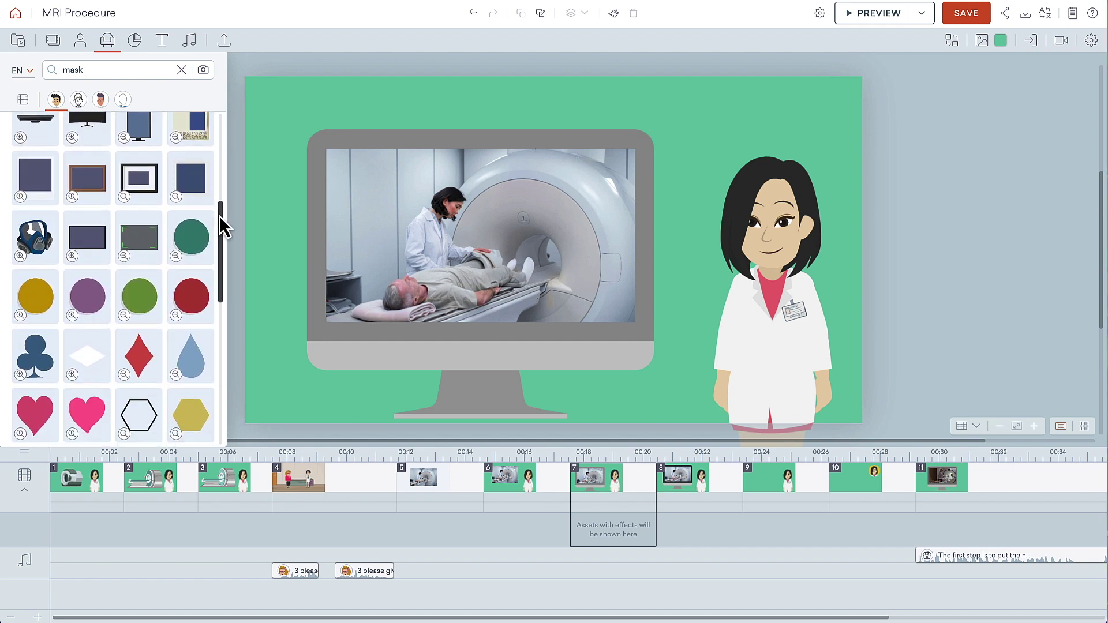
left_click(100, 99)
left_click_drag(220, 133, 225, 183)
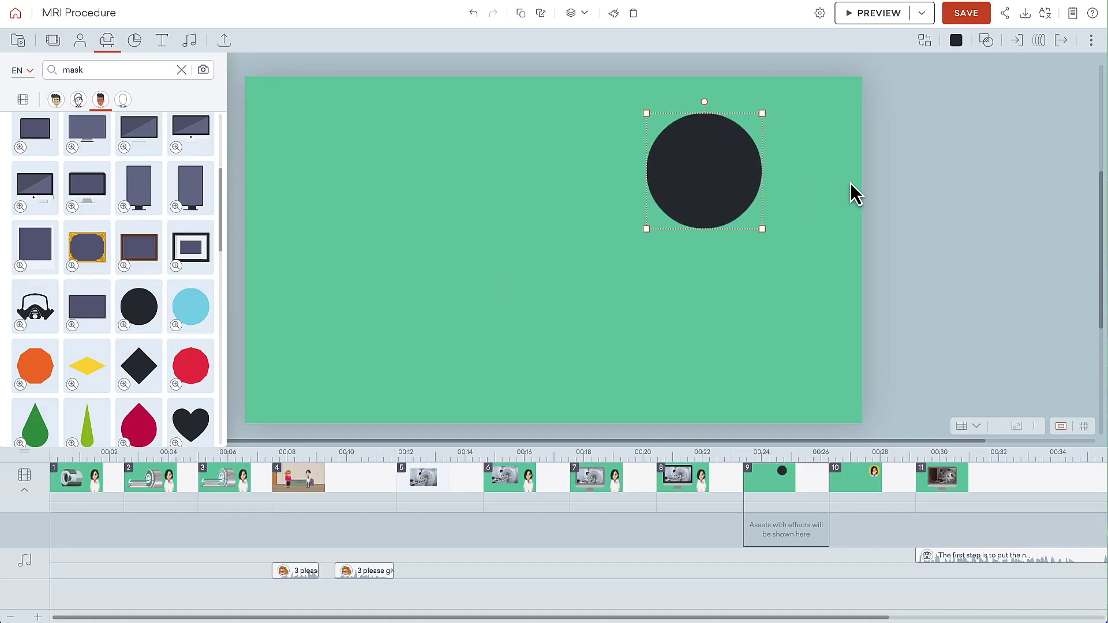
Make the circle yellow and mask the doctor character inside it, enlarged to fill it.
left_click(956, 40)
left_click(1015, 164)
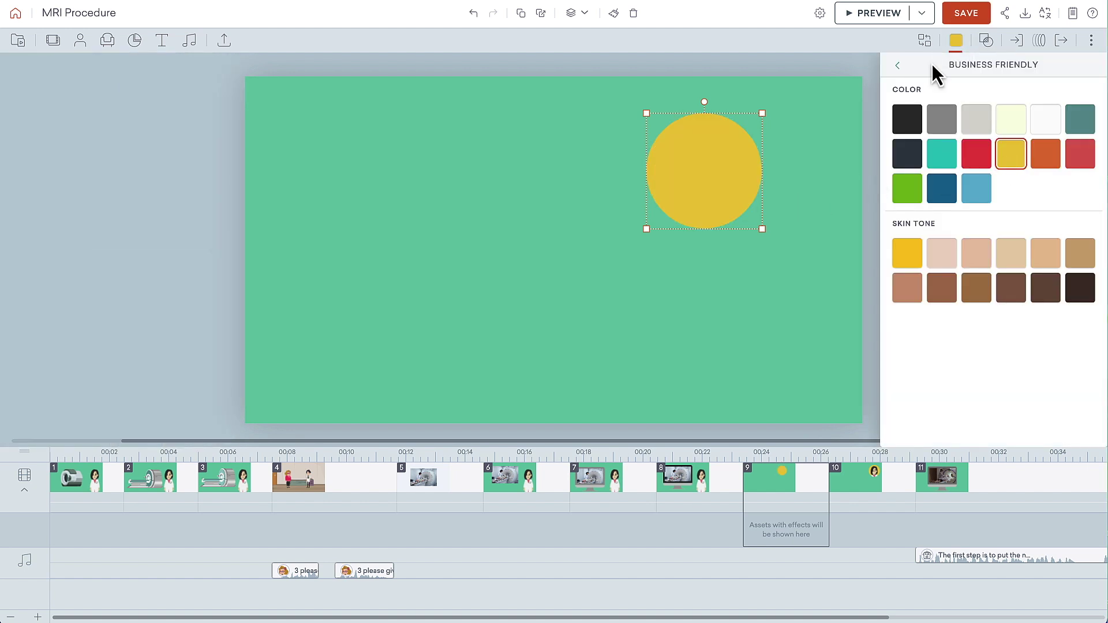
left_click(987, 40)
left_click(989, 89)
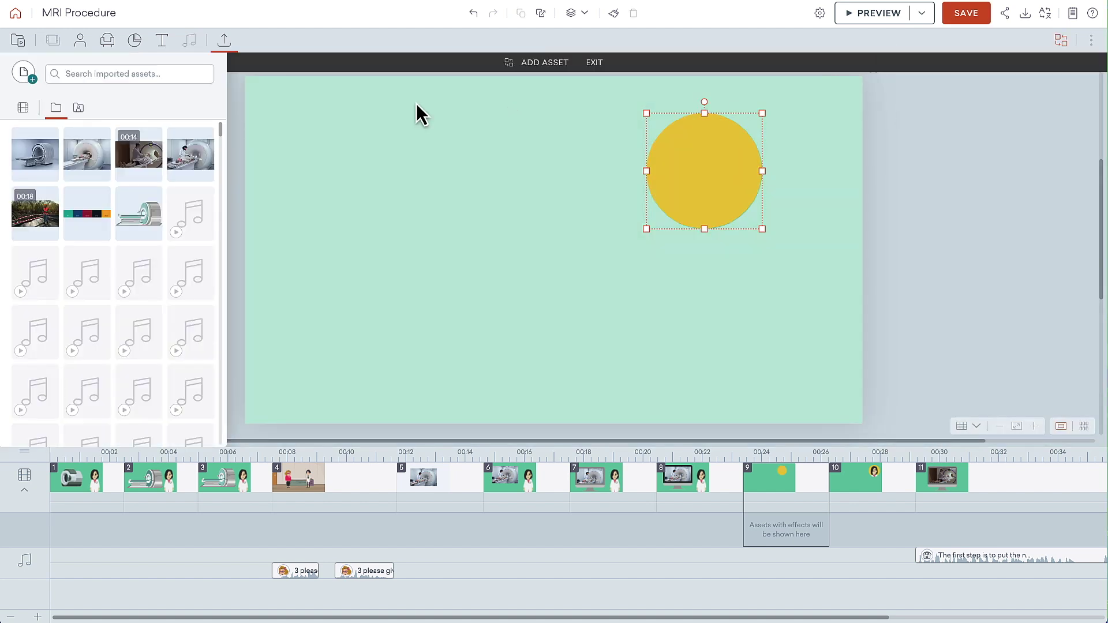
left_click(80, 40)
left_click(35, 147)
left_click_drag(719, 217, 776, 337)
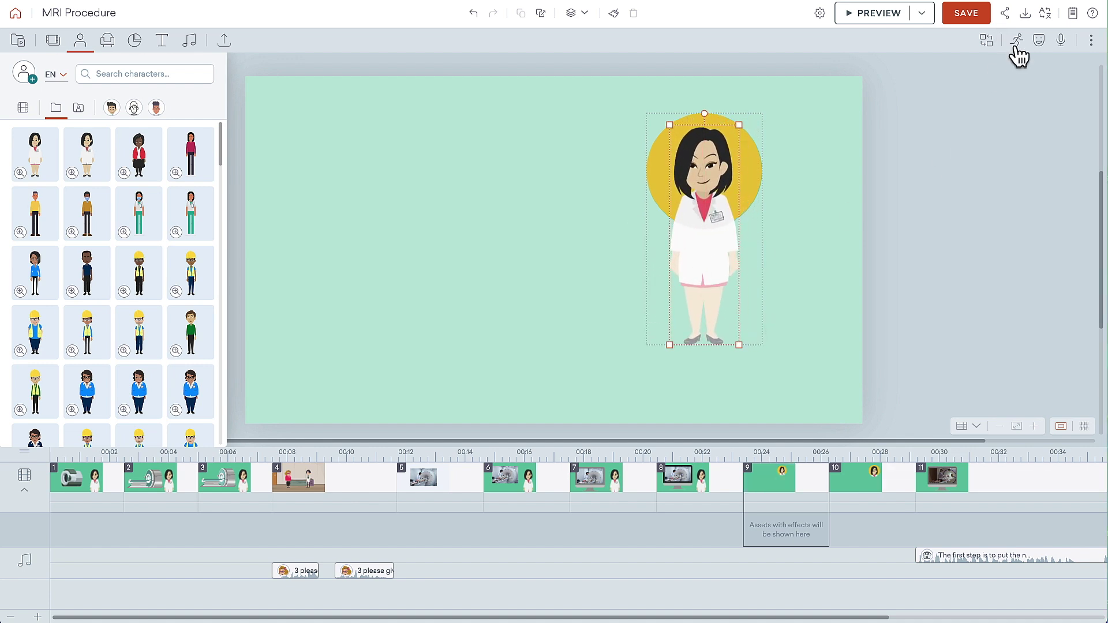
Set the doctor's expression to Talk Trust No Lip Sync and preview the video.
left_click(1039, 42)
left_click(972, 404)
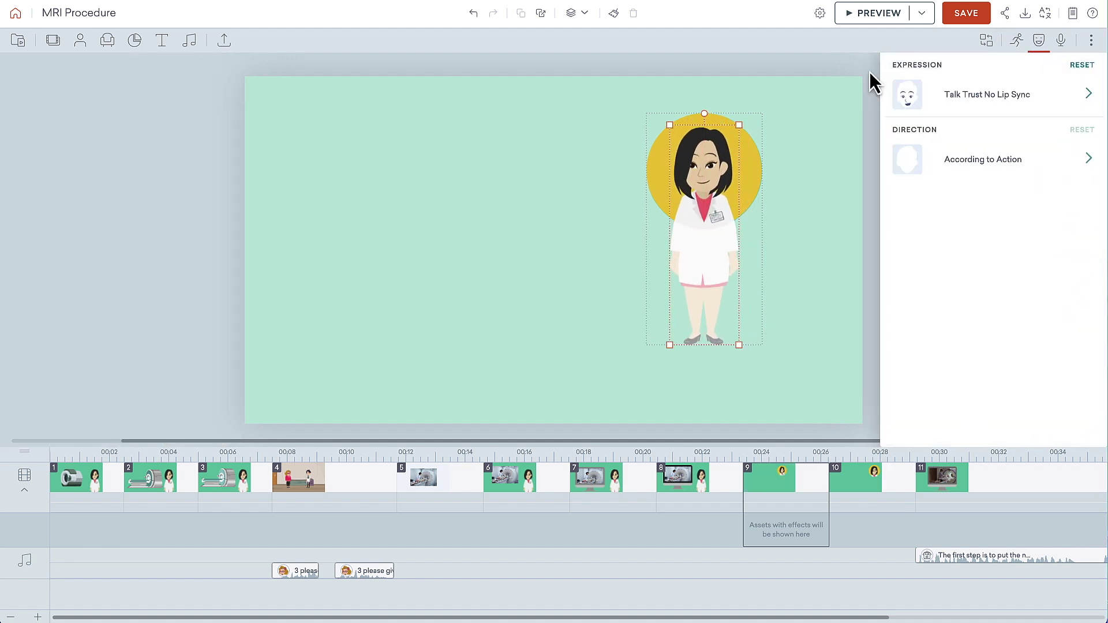
left_click(1039, 41)
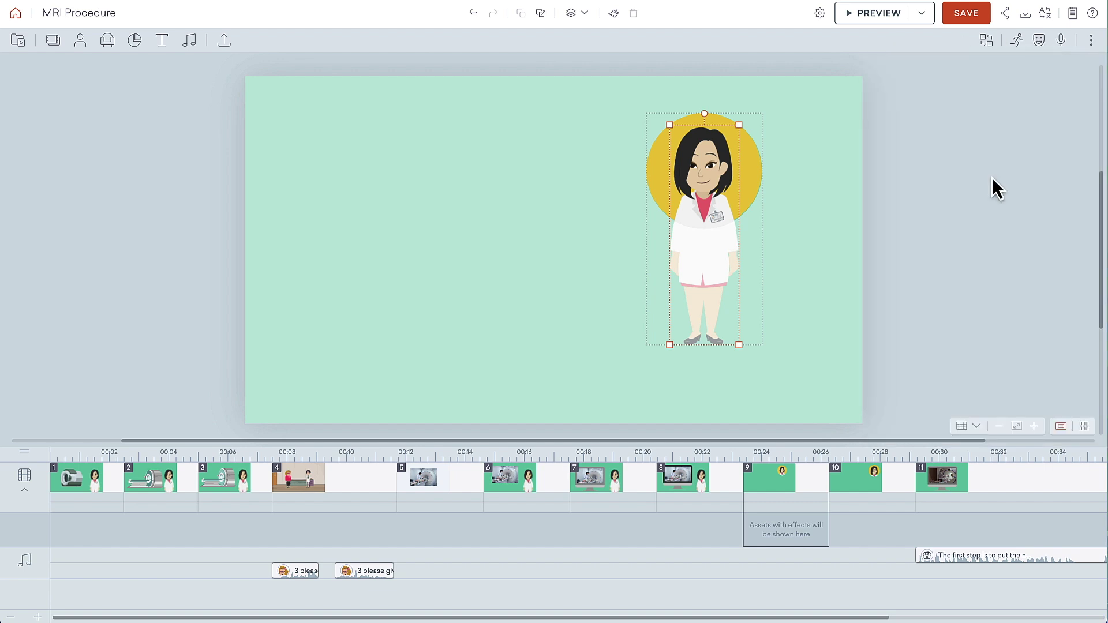
left_click(876, 14)
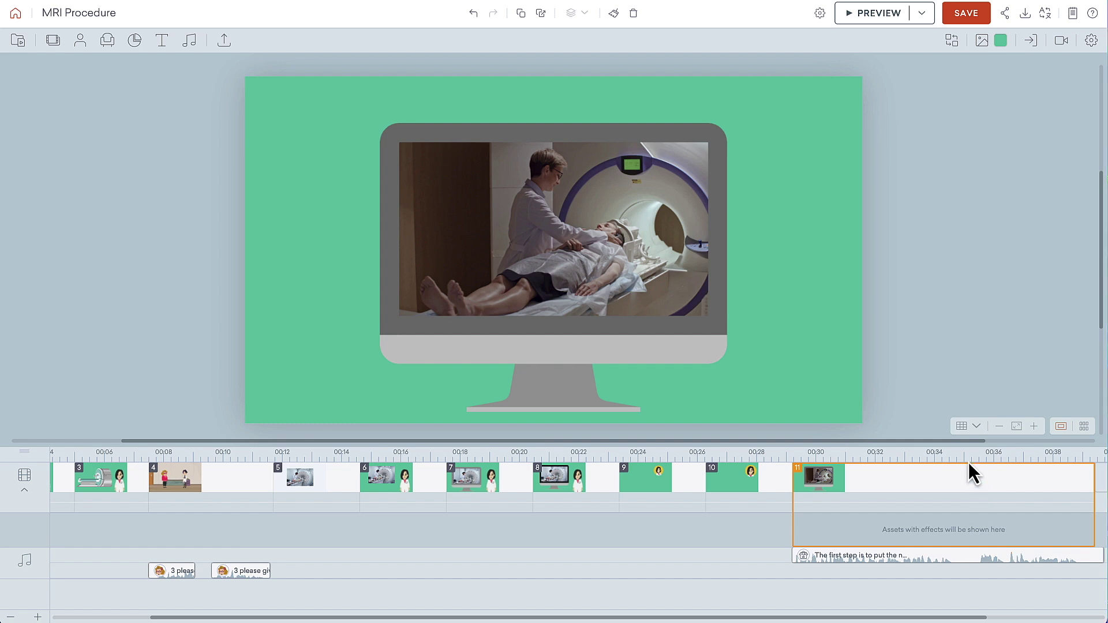
Preview scene 11 with the MRI footage playing inside the monitor.
left_click(861, 14)
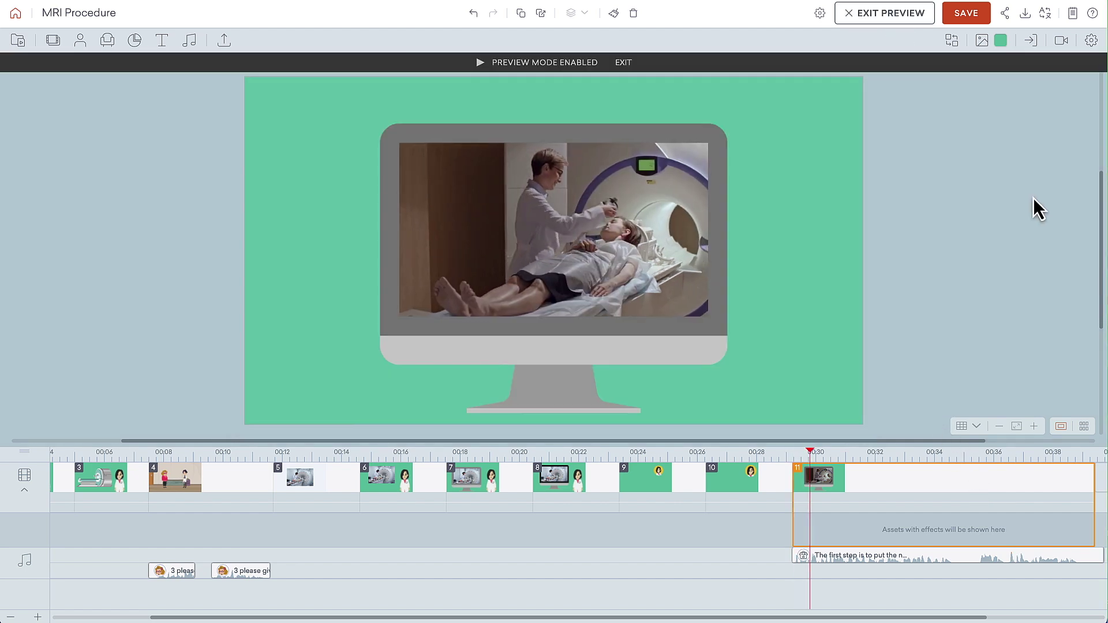